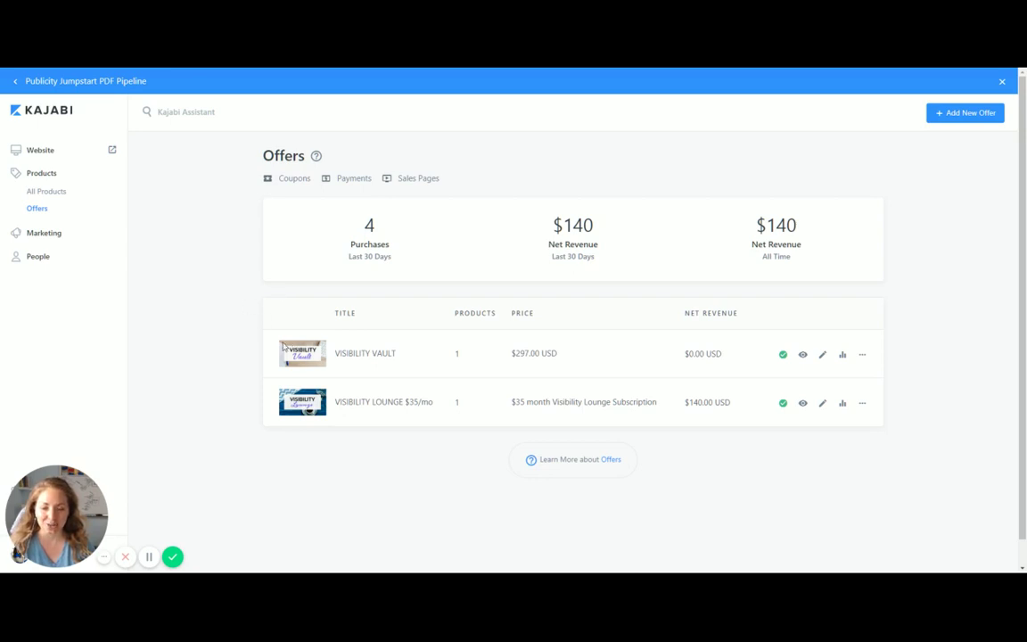
Step: Create a new offer titled VISIBILITY SUMMIT with the VISIBILITY SUMMIT product, priced at 197.00, and save it
scroll(277, 341, down, 1)
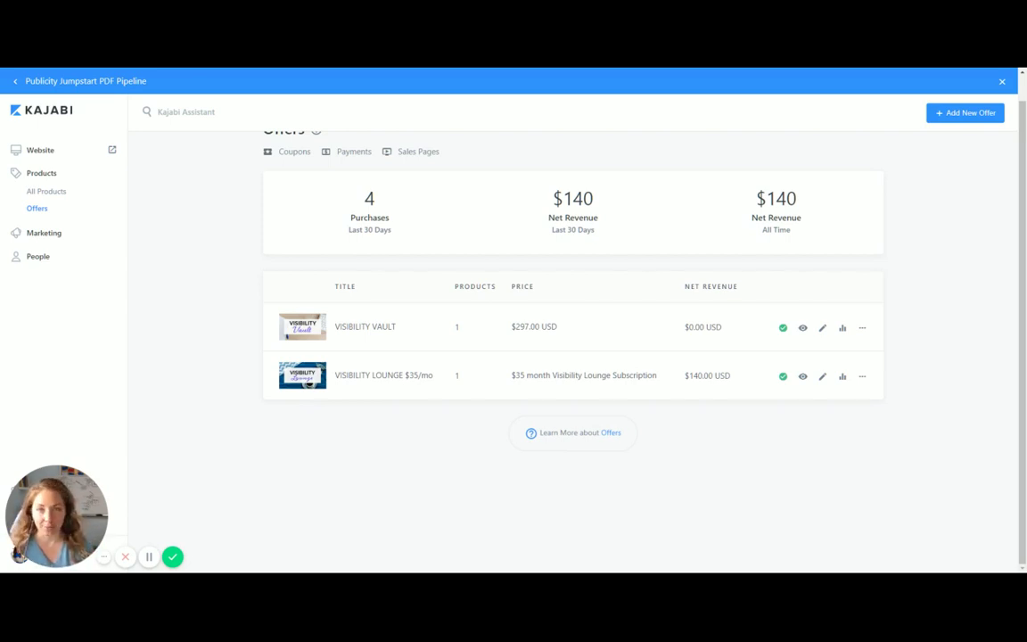
click(964, 114)
click(624, 246)
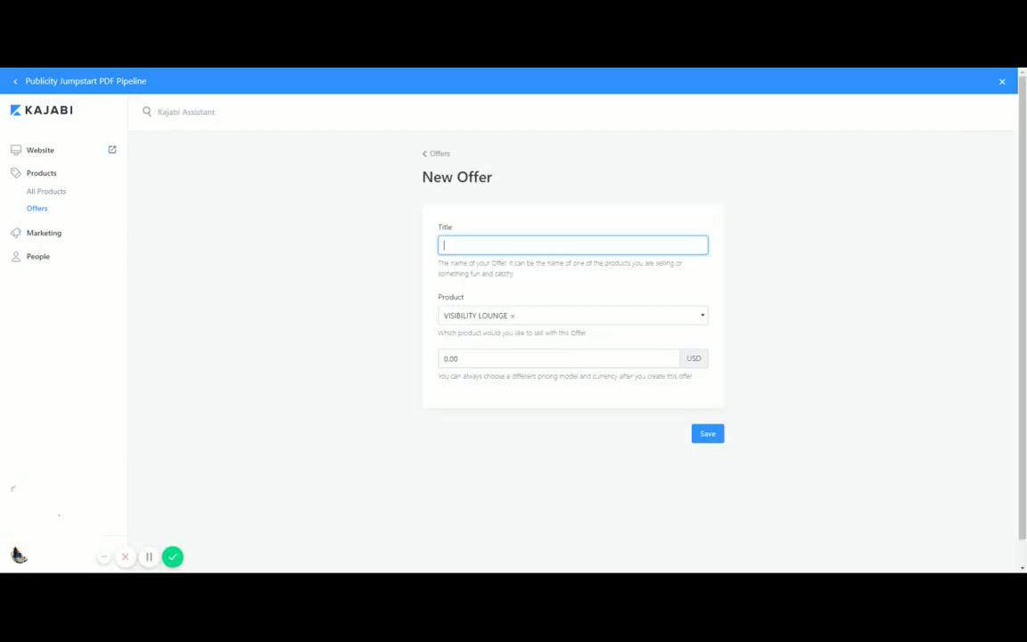
text(VISIBILI)
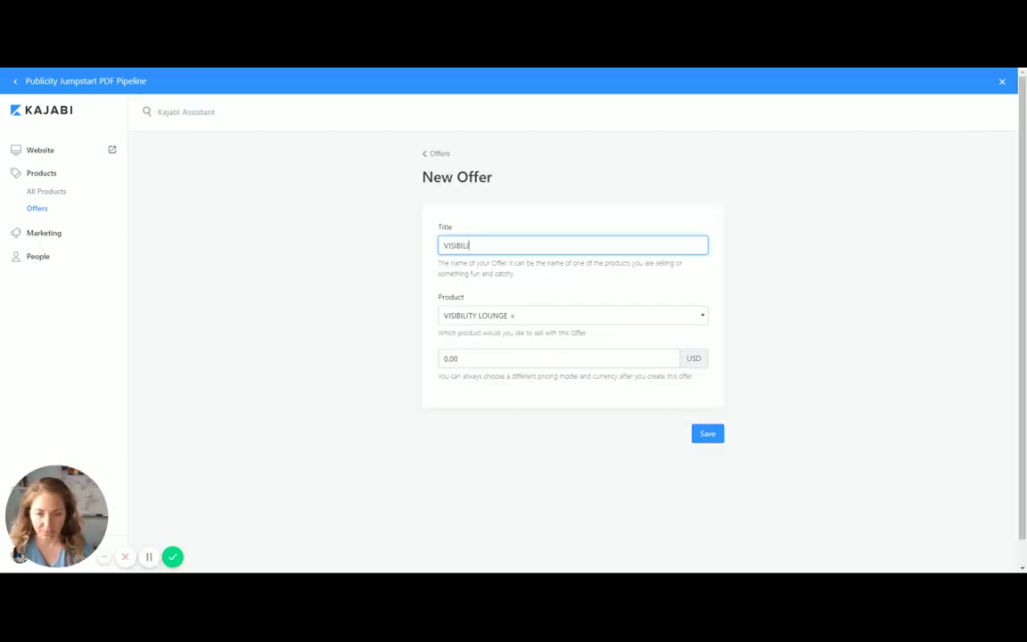
text(TY SUMMIT)
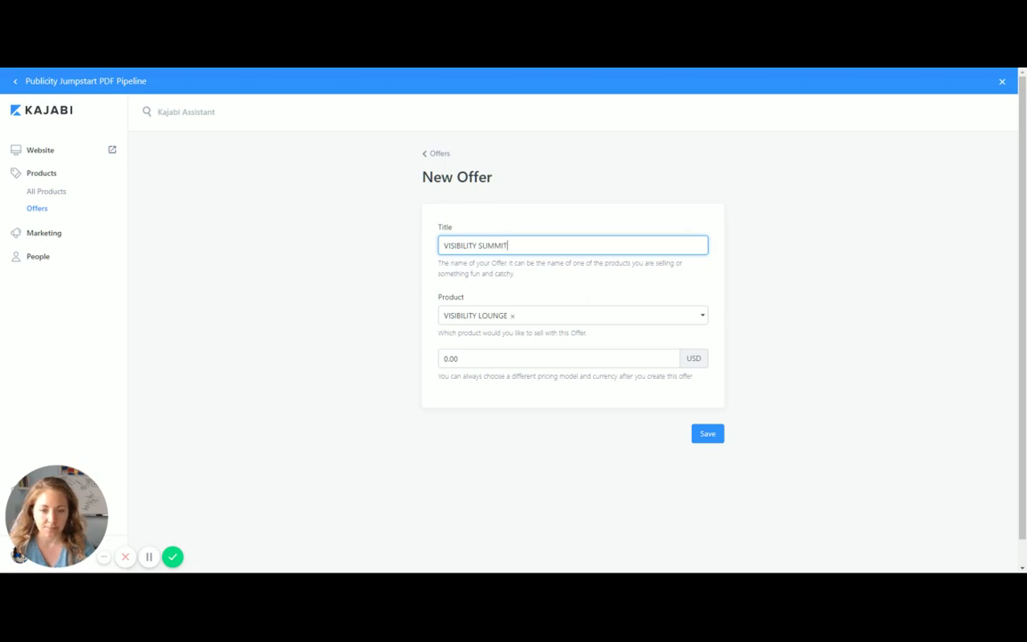
click(534, 320)
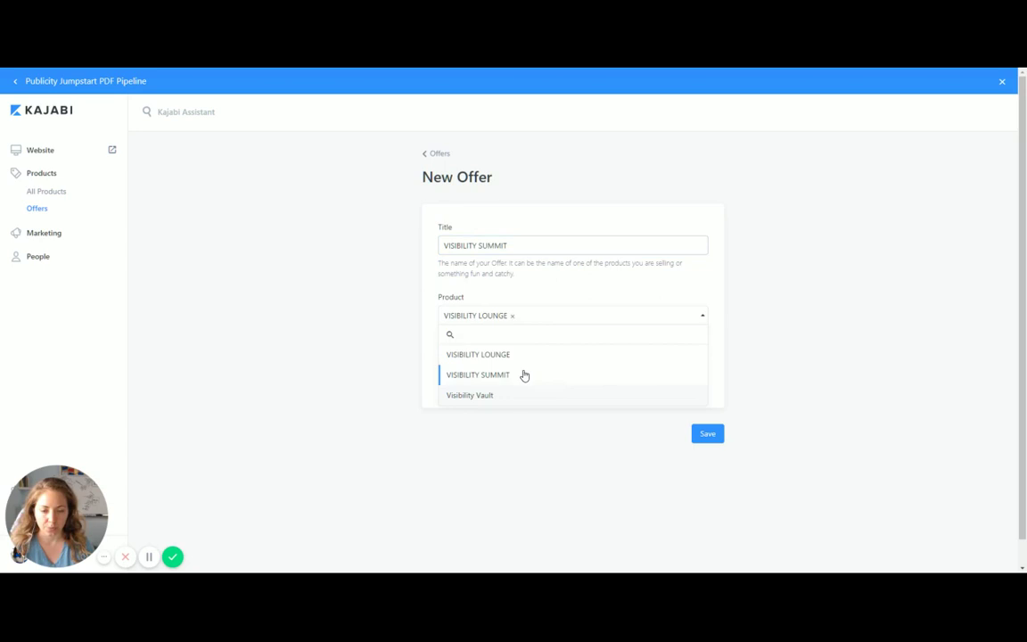
click(522, 375)
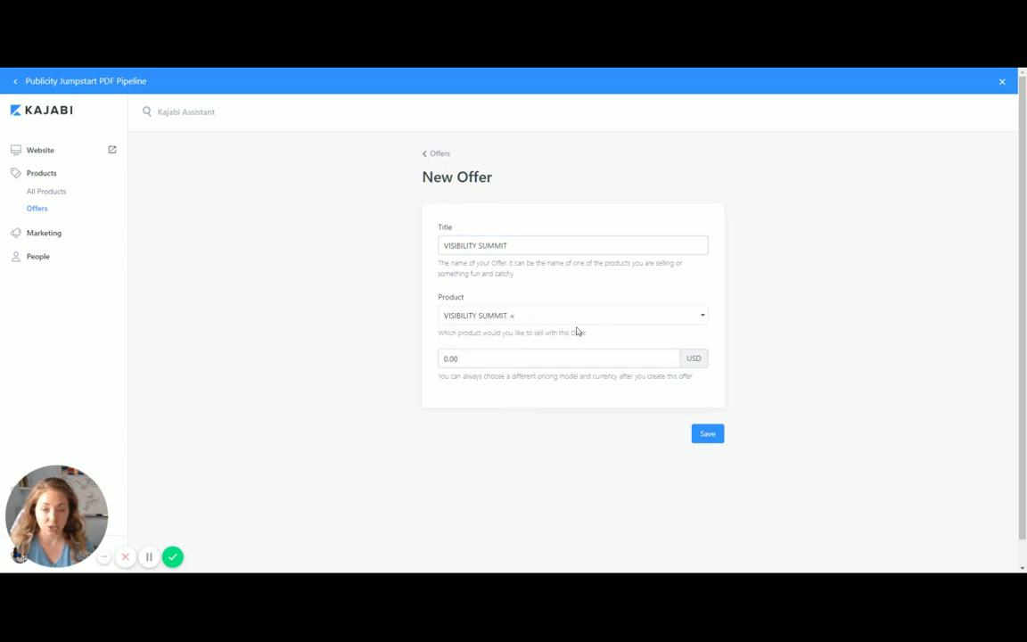
drag(472, 358, 433, 360)
text(197.0)
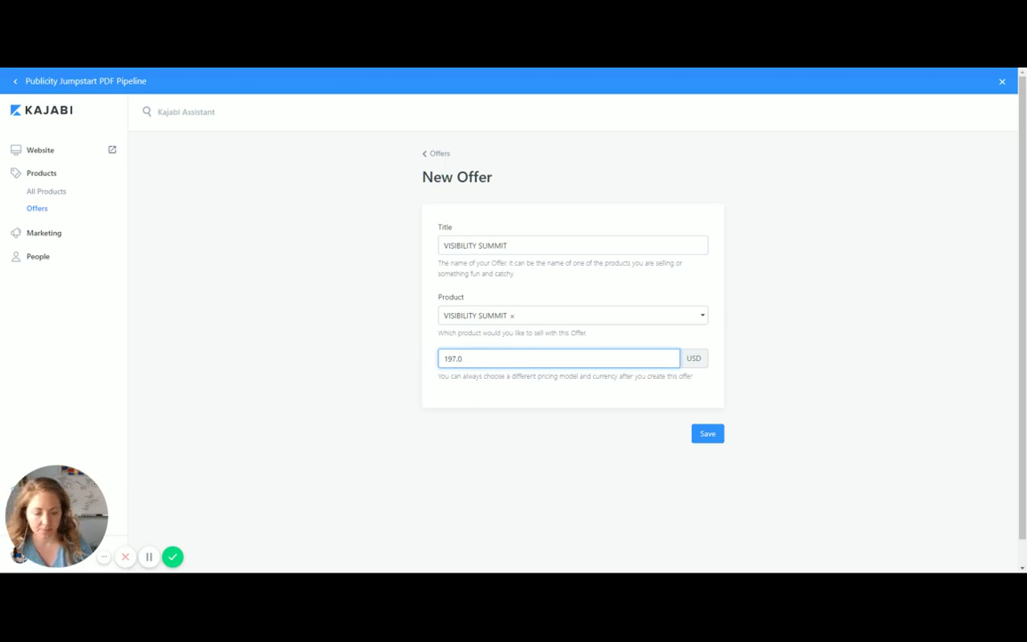
text(0)
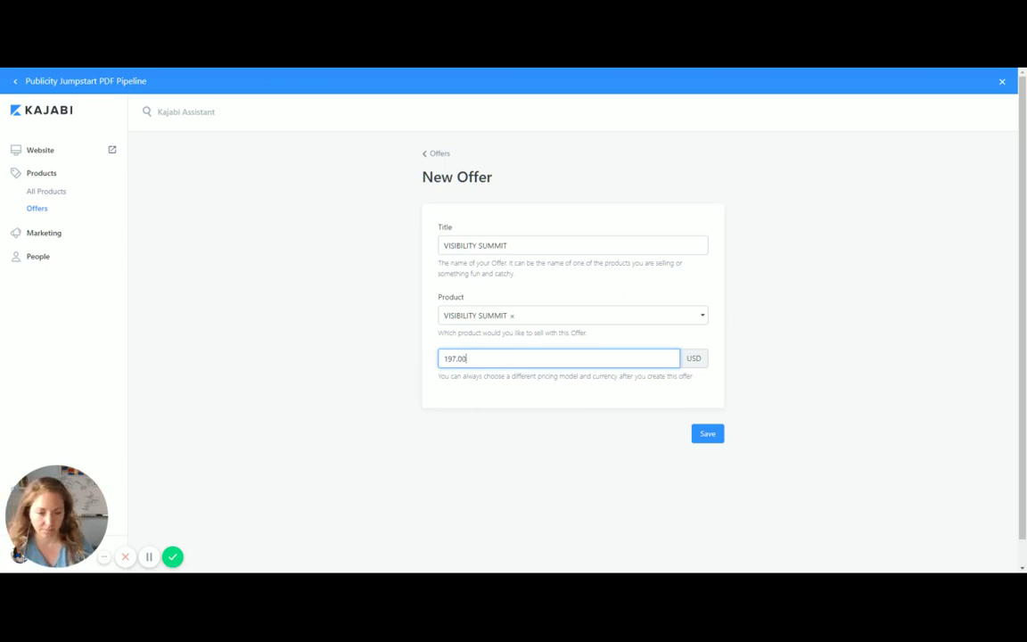
click(708, 436)
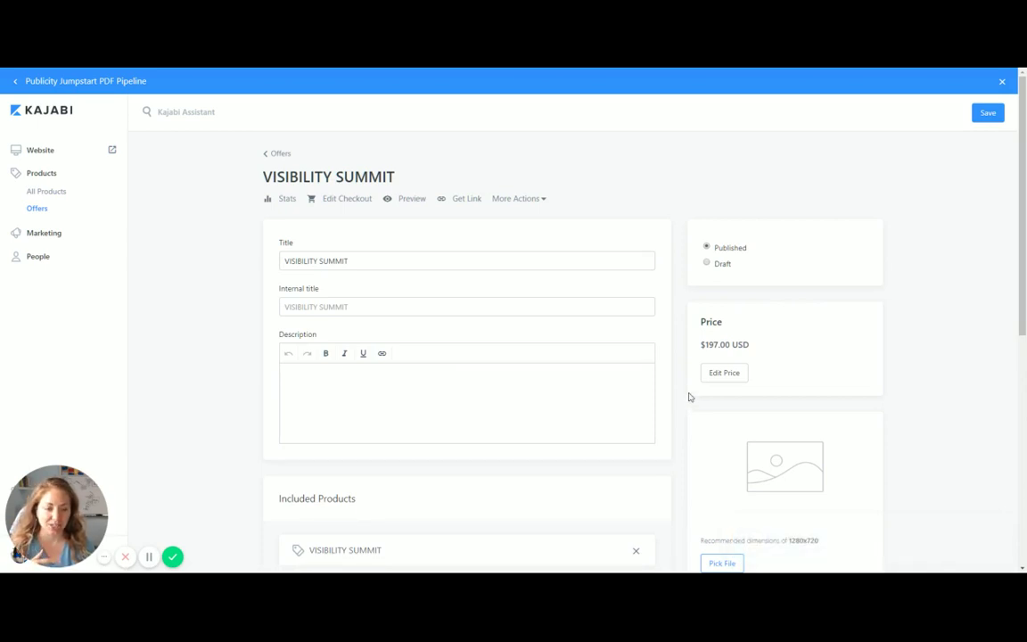
Step: Review the multiple-payment, subscription and free options, then keep a one-time payment of 197.00 USD
click(714, 381)
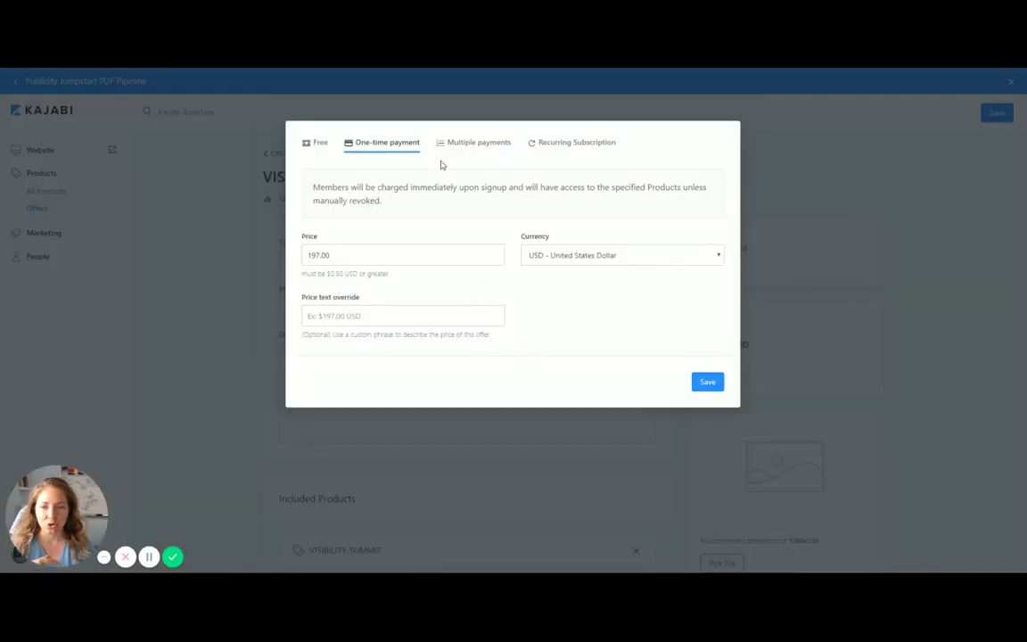
click(489, 150)
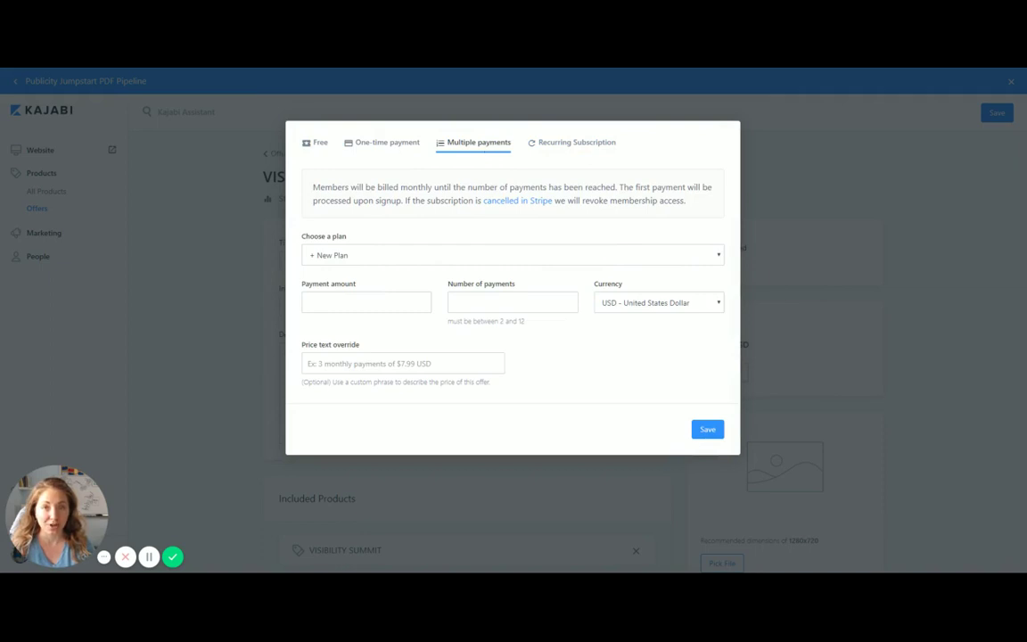
click(550, 148)
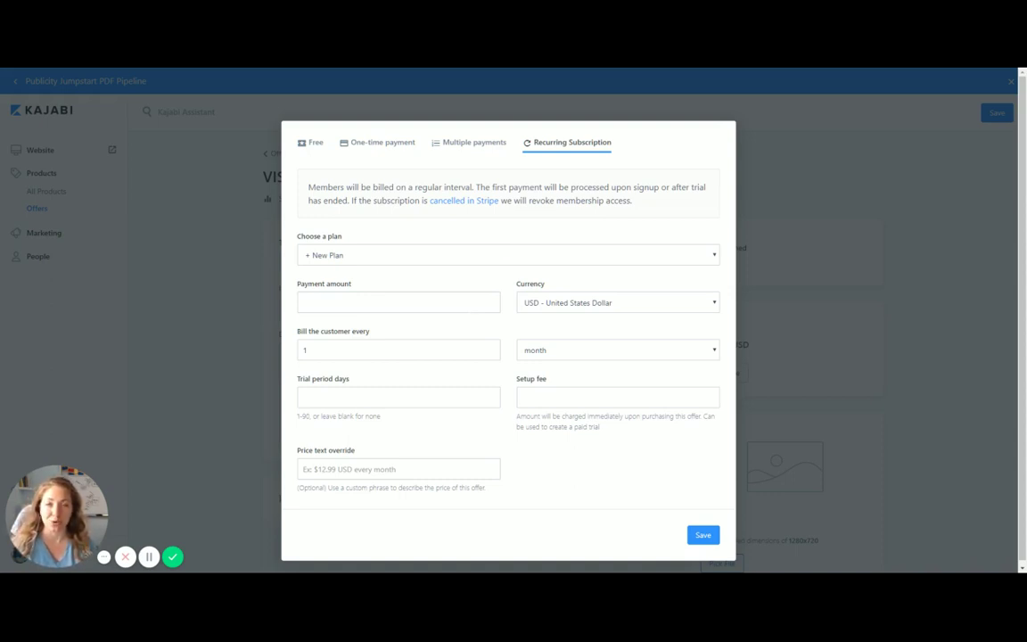
click(439, 260)
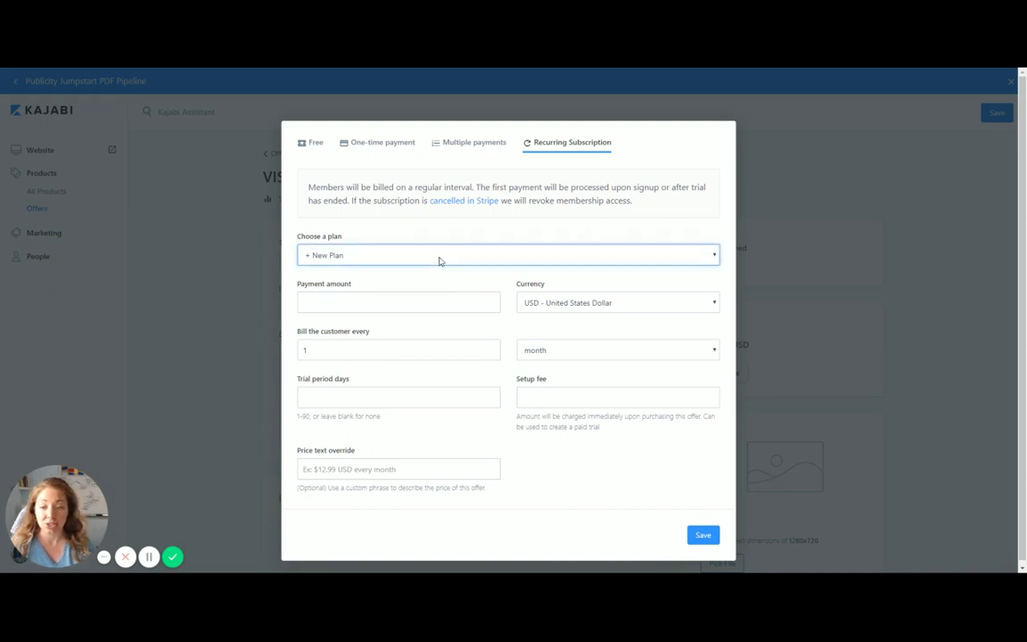
click(428, 232)
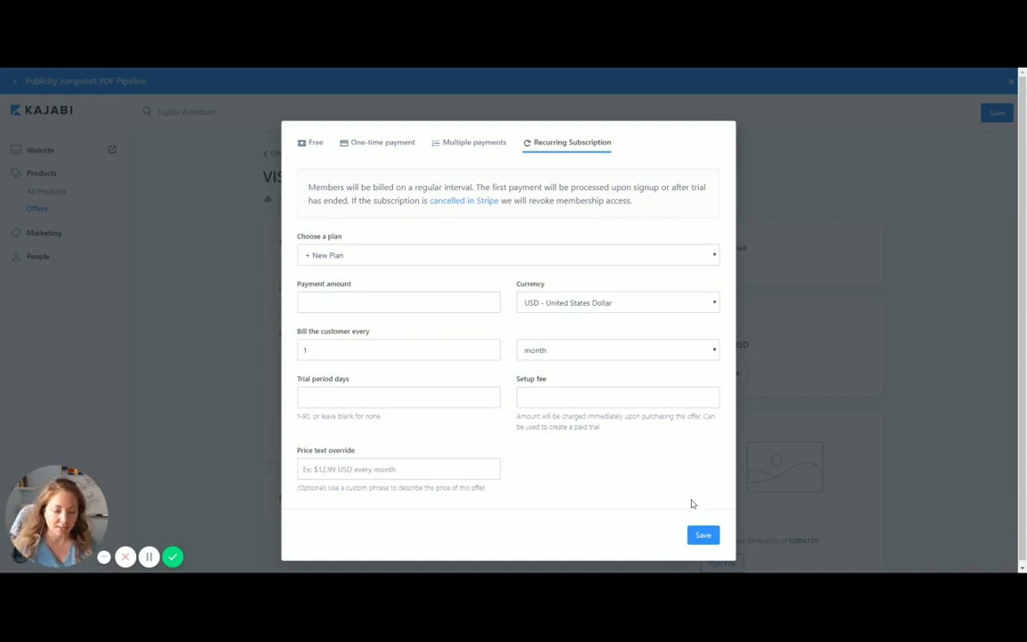
click(374, 145)
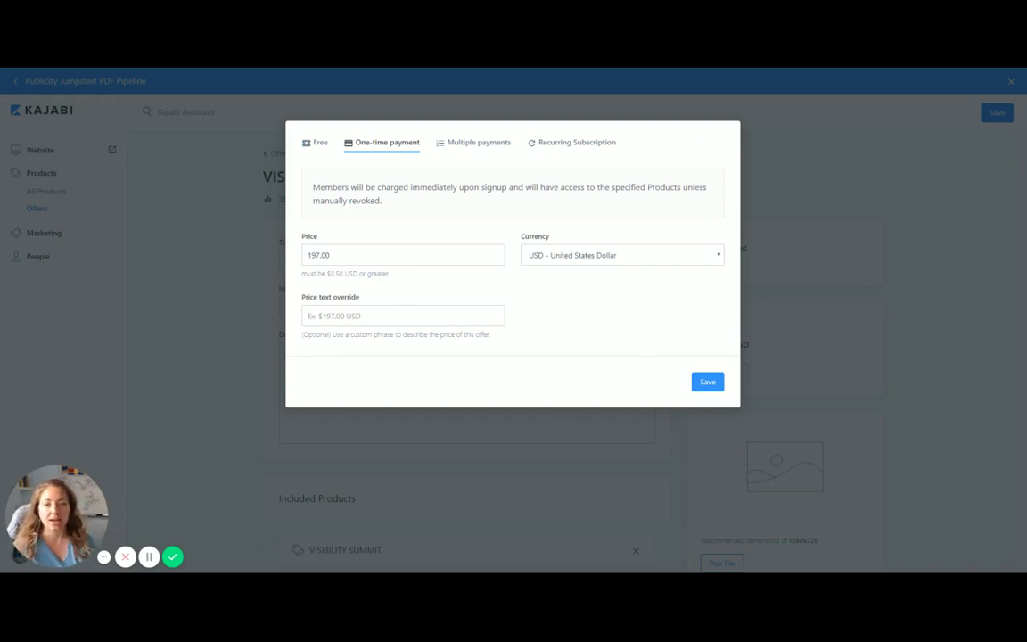
click(314, 143)
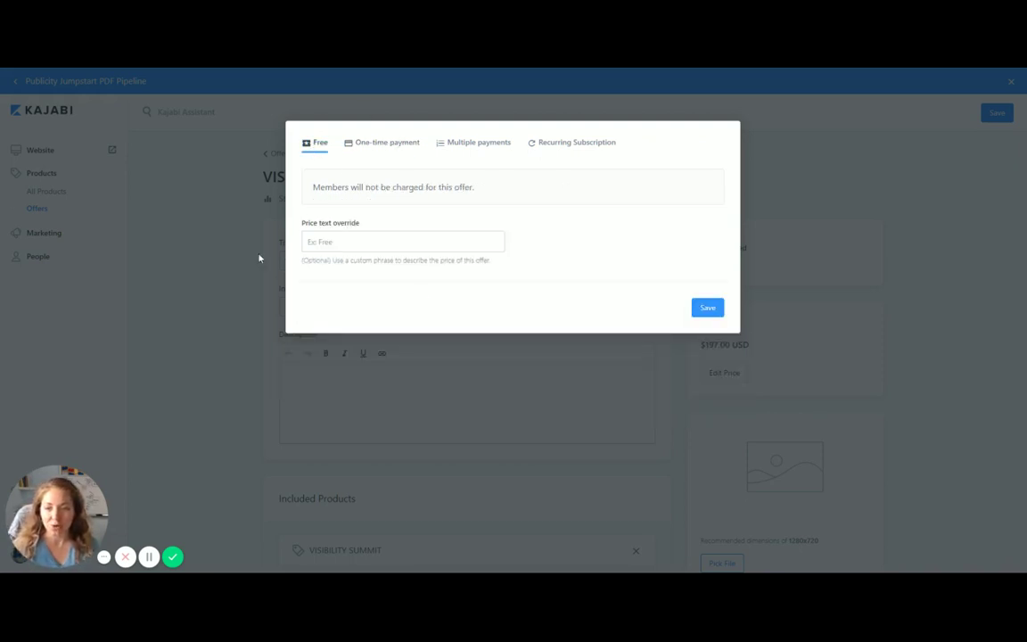
click(312, 240)
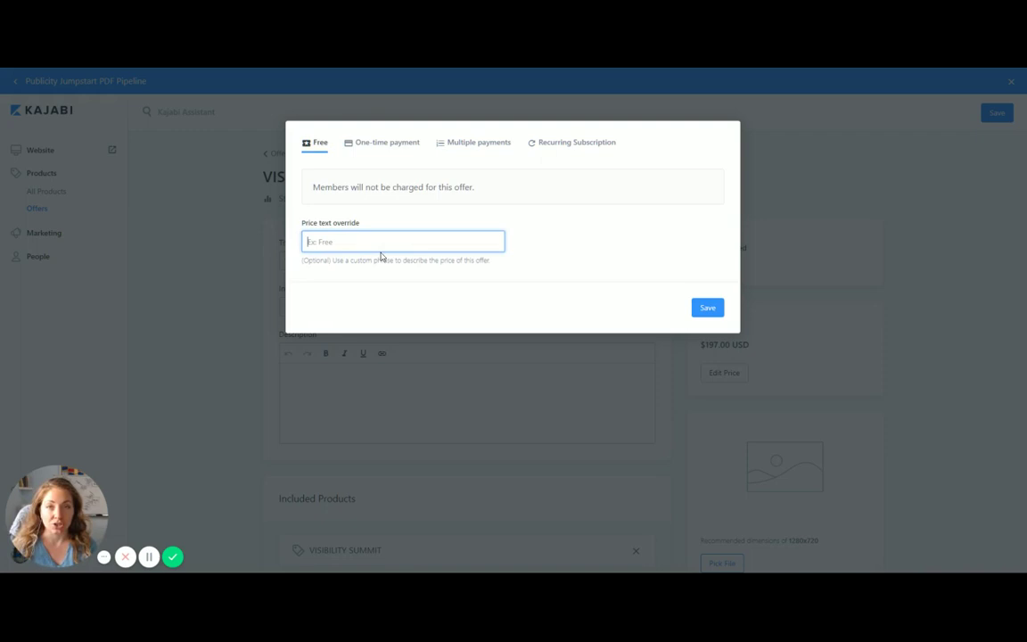
click(357, 140)
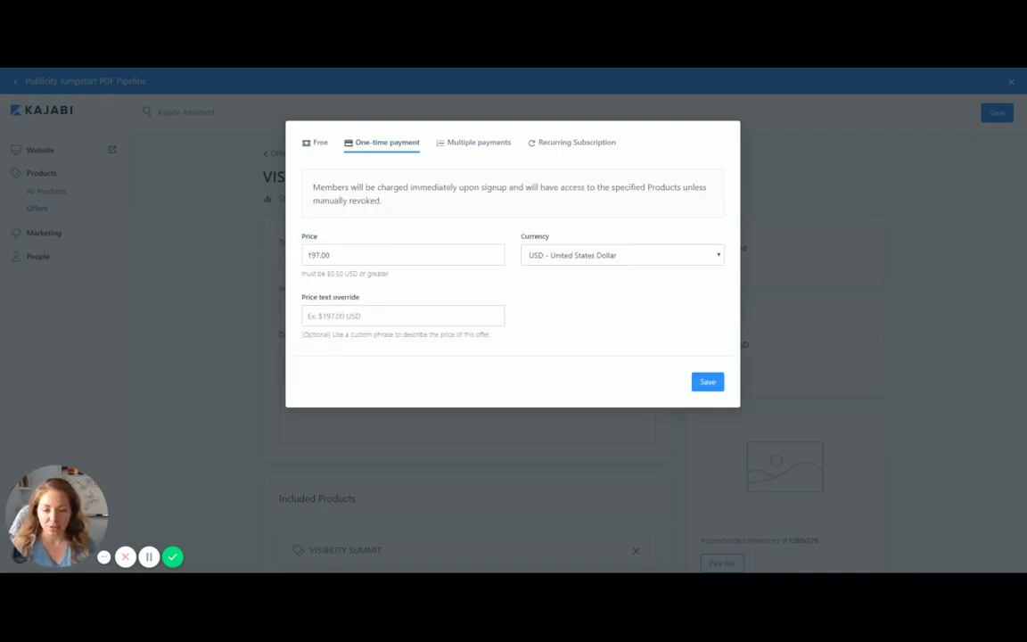
Step: Save the one-time 197.00 USD price and scroll down to the Upsell section
click(704, 383)
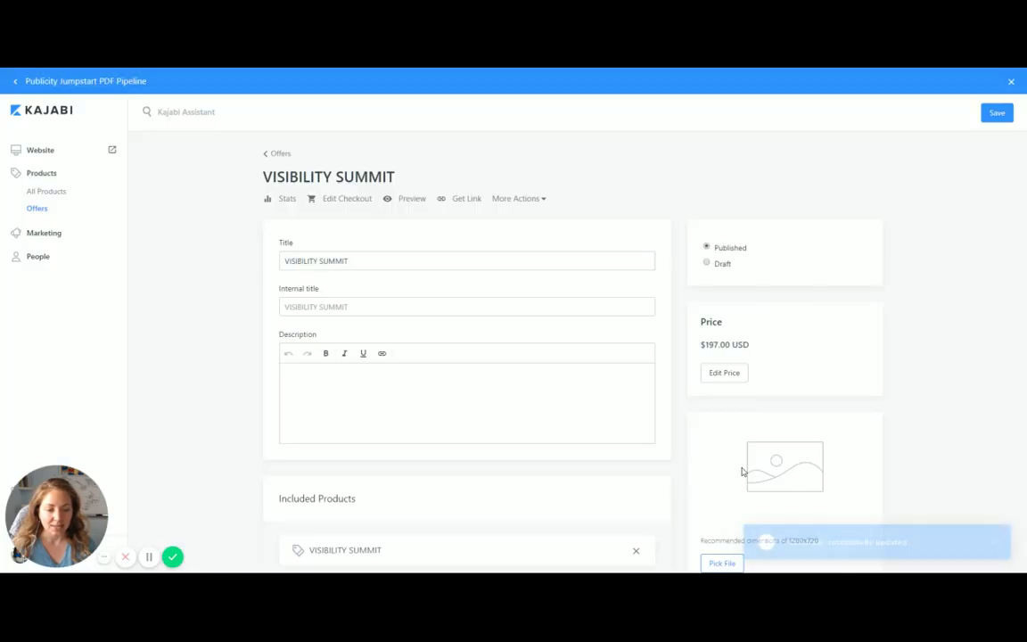
scroll(230, 362, down, 1)
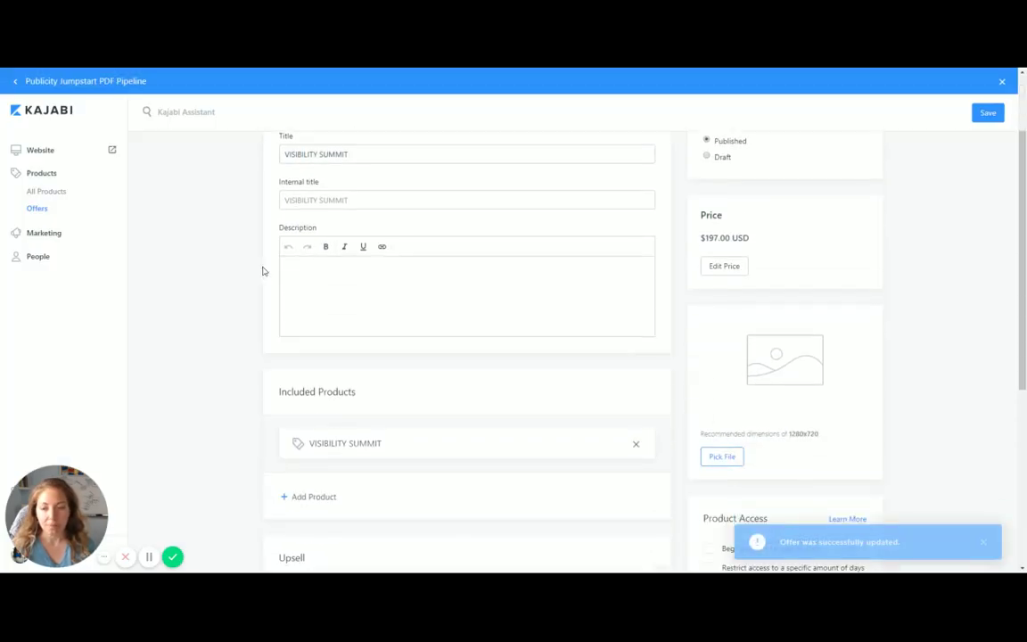
scroll(357, 444, down, 1)
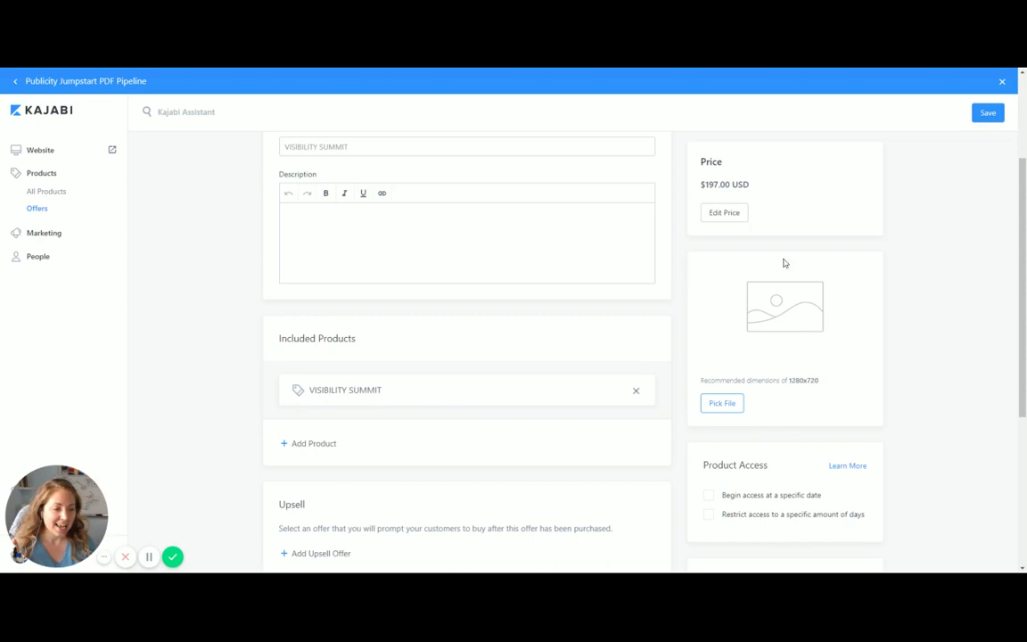
scroll(931, 406, down, 1)
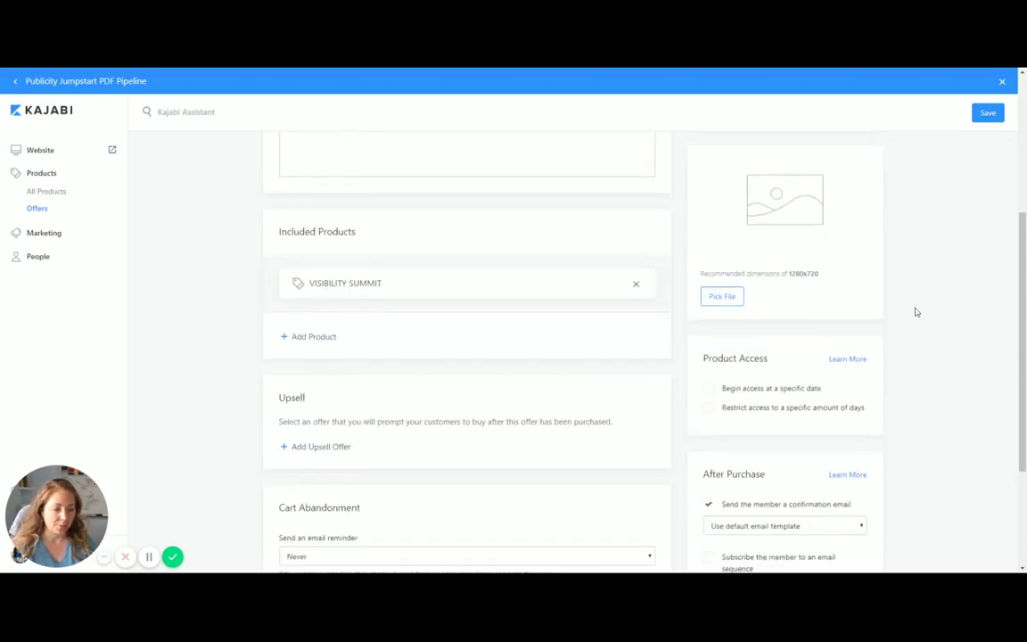
scroll(915, 312, down, 2)
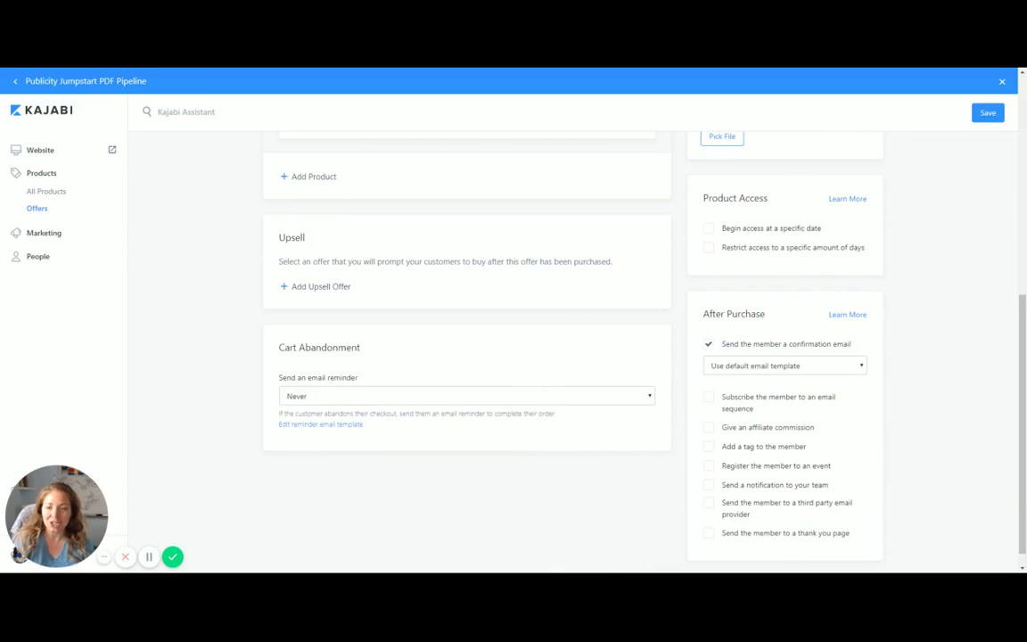
Step: Add VISIBILITY LOUNGE $35/mo as the upsell offer and turn the upsell on
click(313, 287)
click(316, 288)
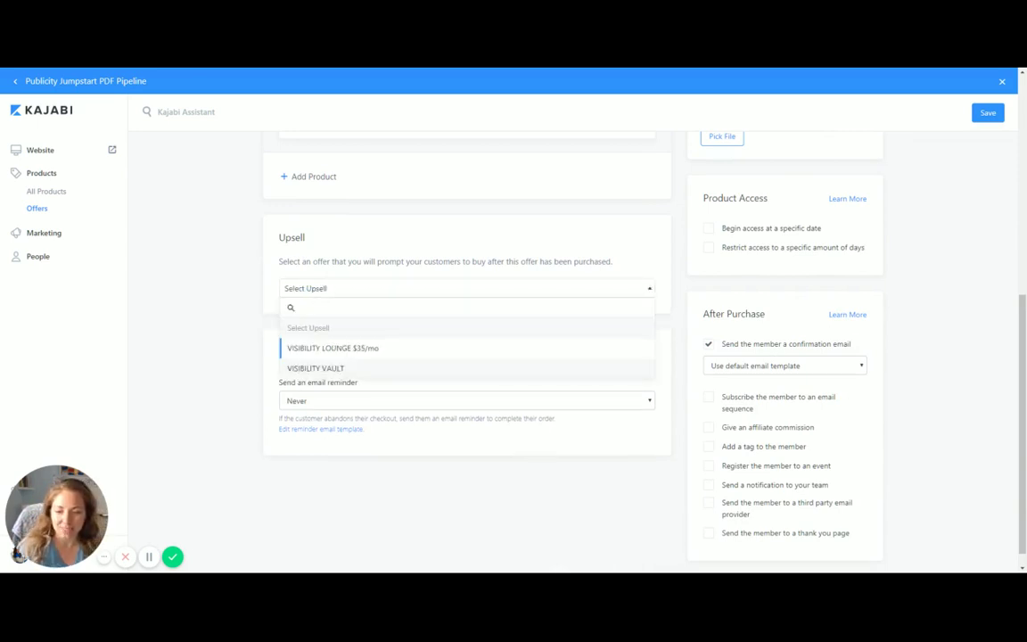
click(325, 347)
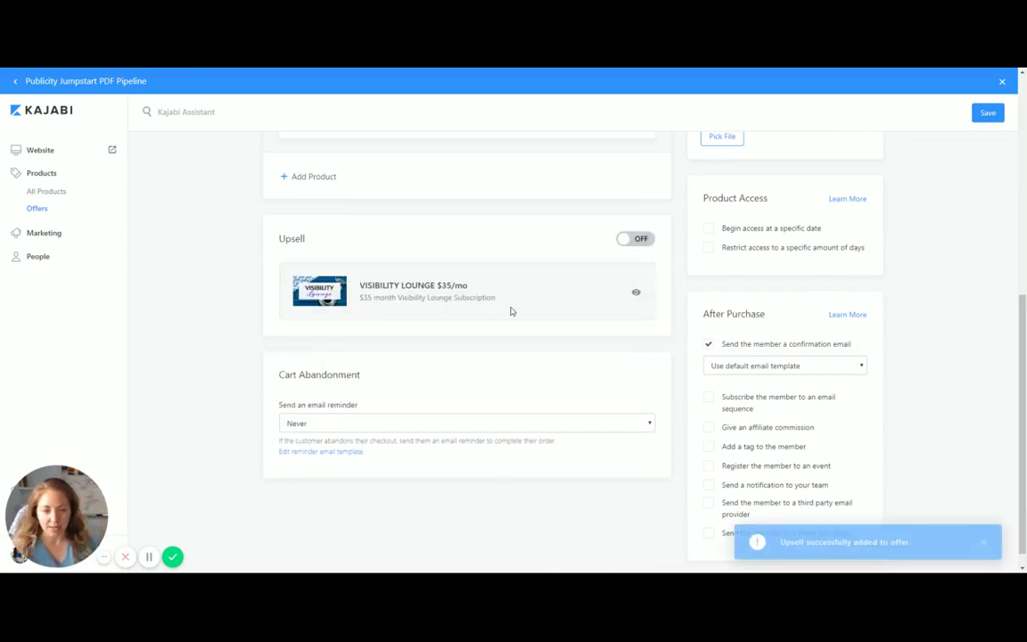
click(642, 239)
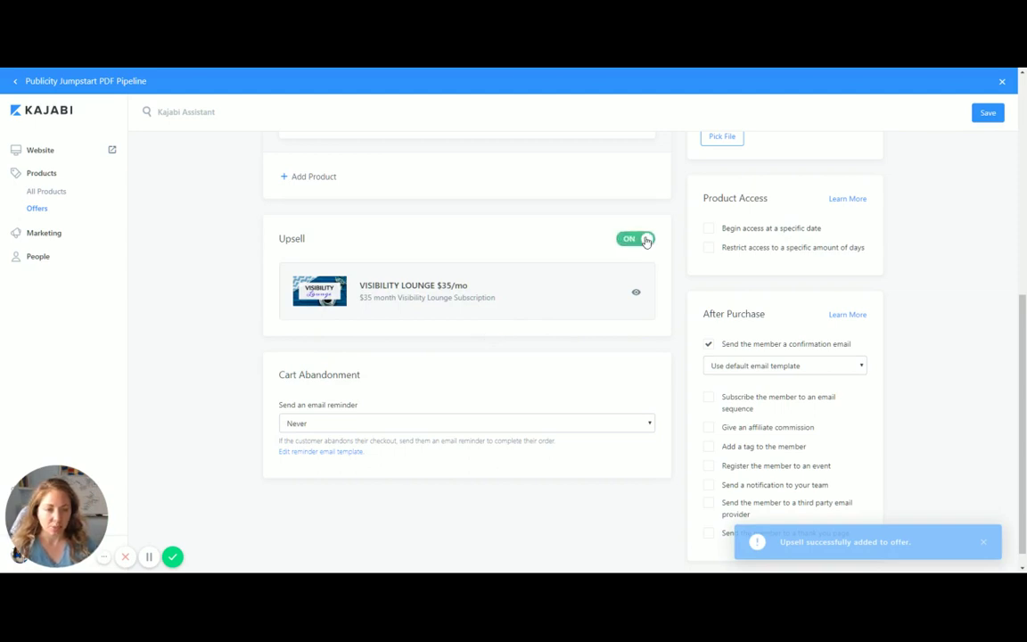
scroll(219, 330, down, 1)
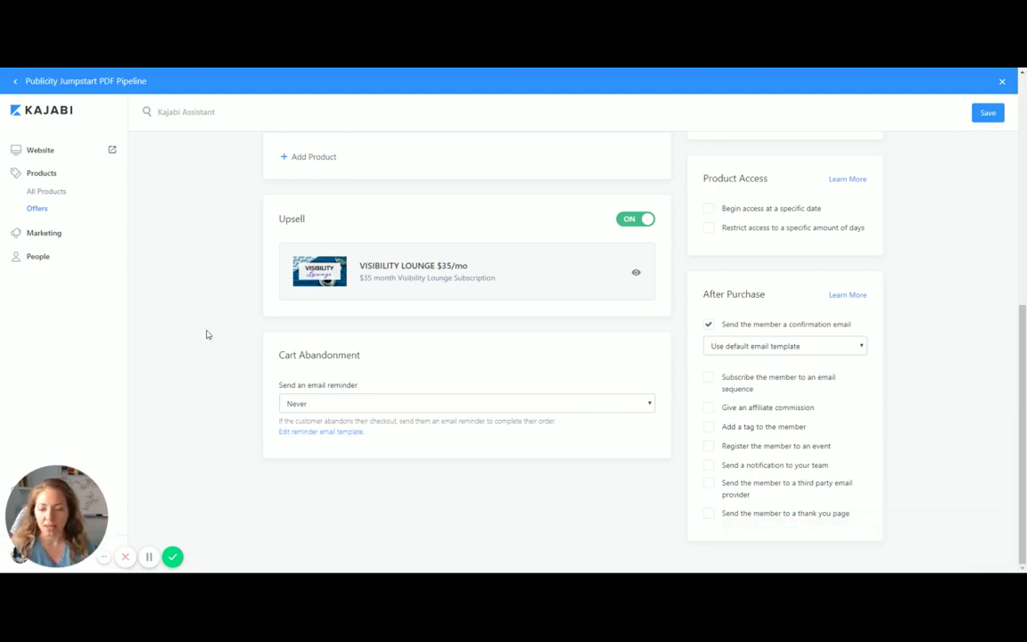
Step: Change the cart-abandonment email reminder from Never to 1 hour later
click(287, 404)
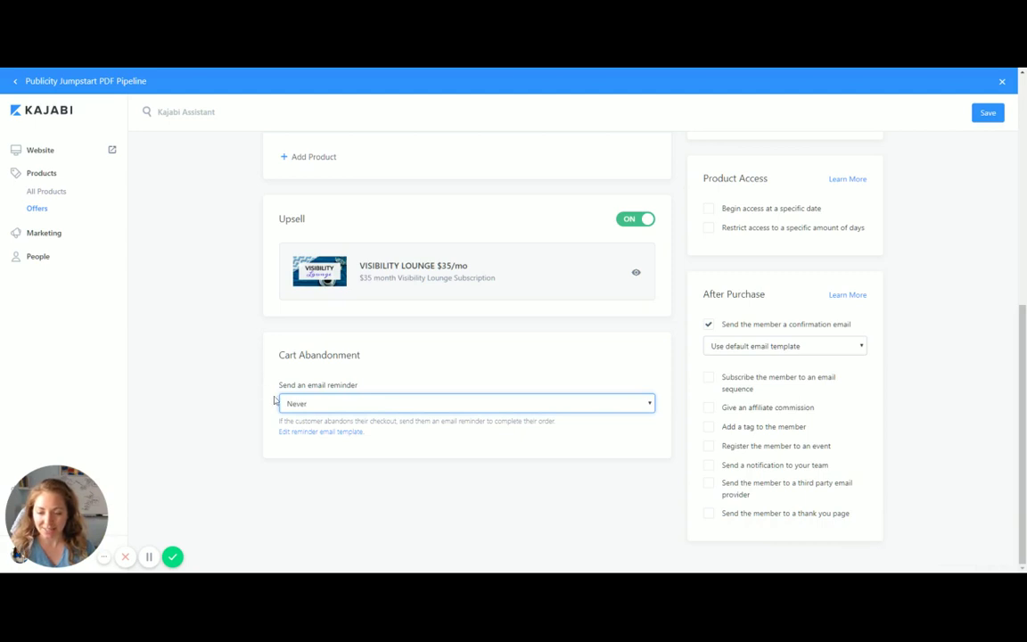
key(Down)
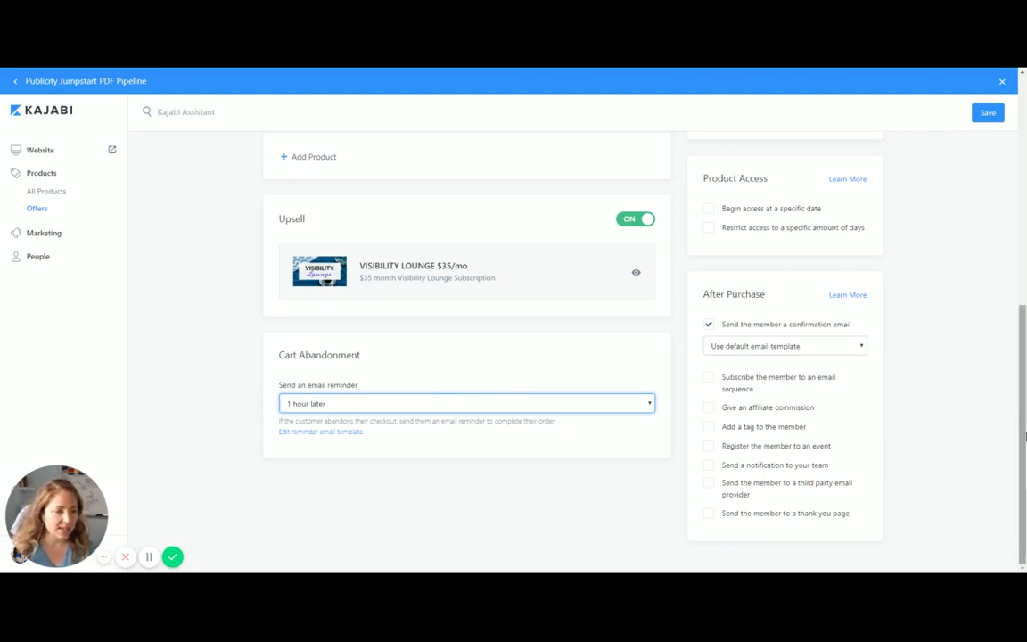
drag(1022, 416, 1021, 352)
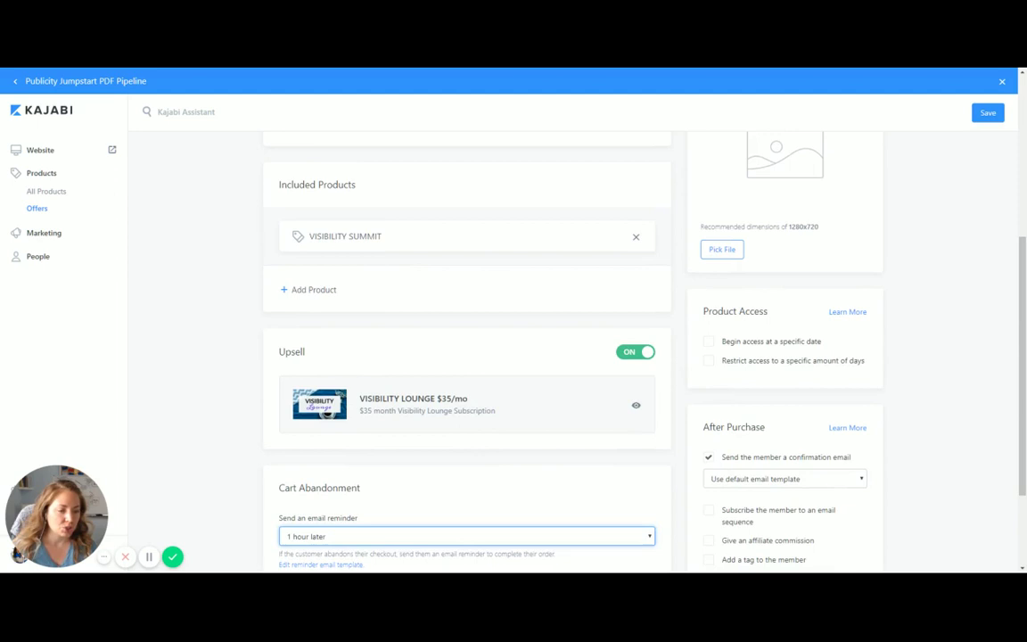
scroll(949, 388, down, 2)
scroll(949, 387, down, 1)
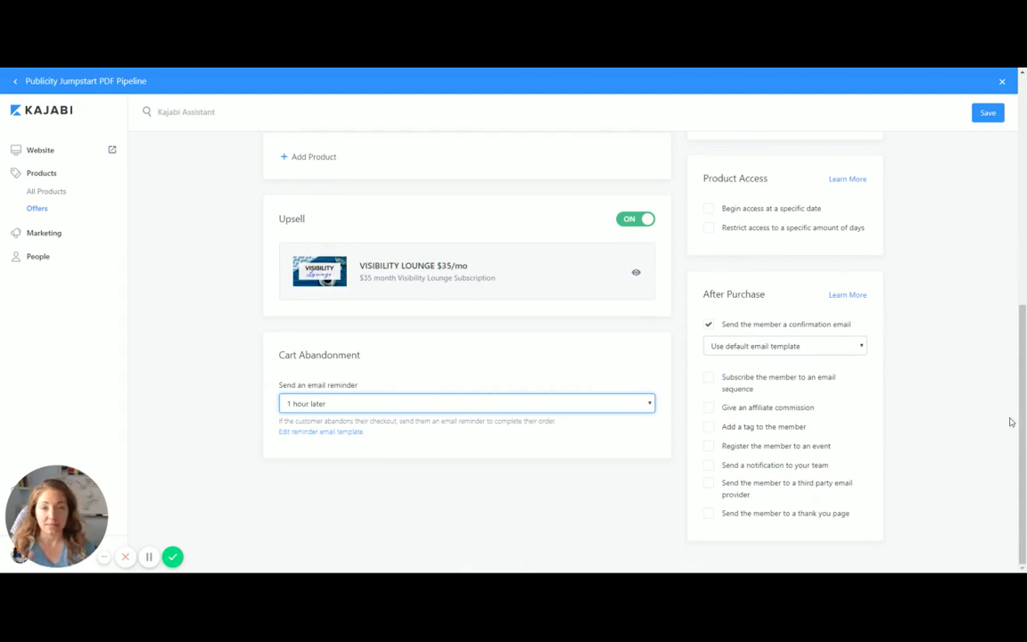
Step: Save the offer and return to the Offers list showing VISIBILITY SUMMIT at $197.00 USD
scroll(1006, 419, up, 5)
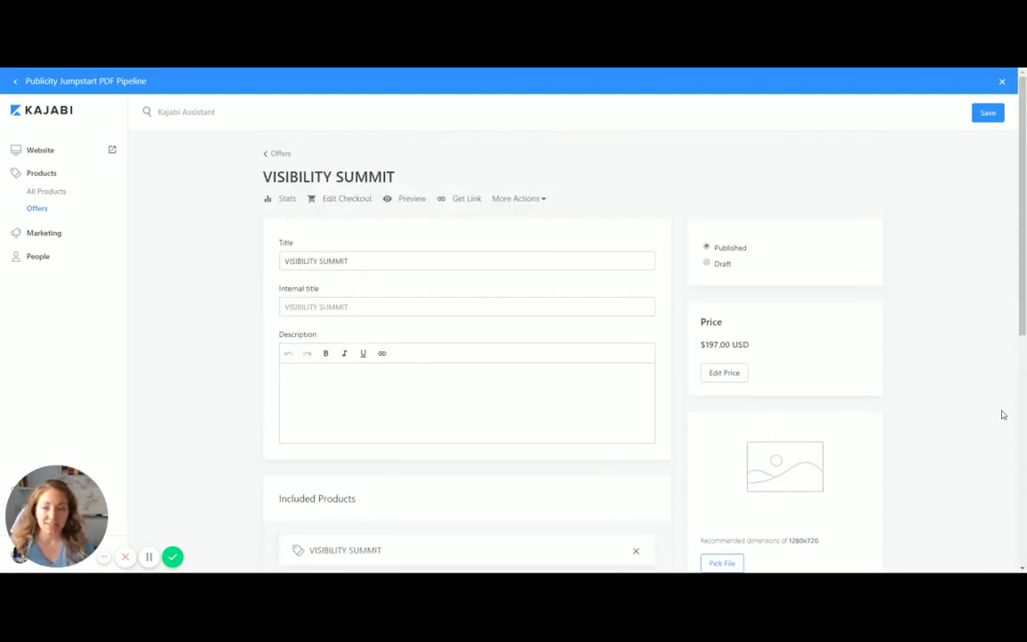
click(990, 114)
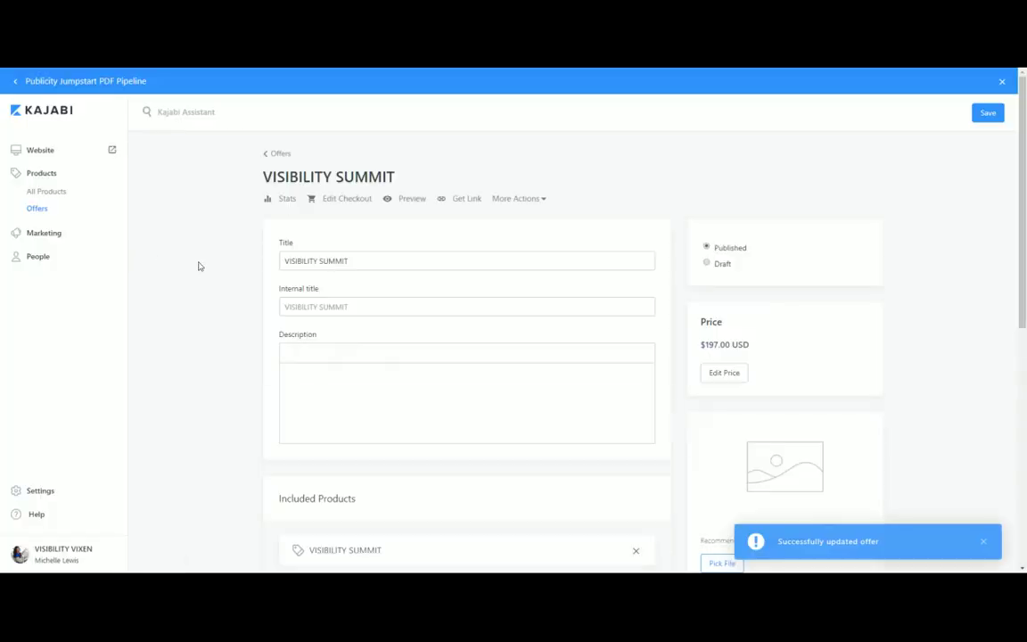
click(272, 157)
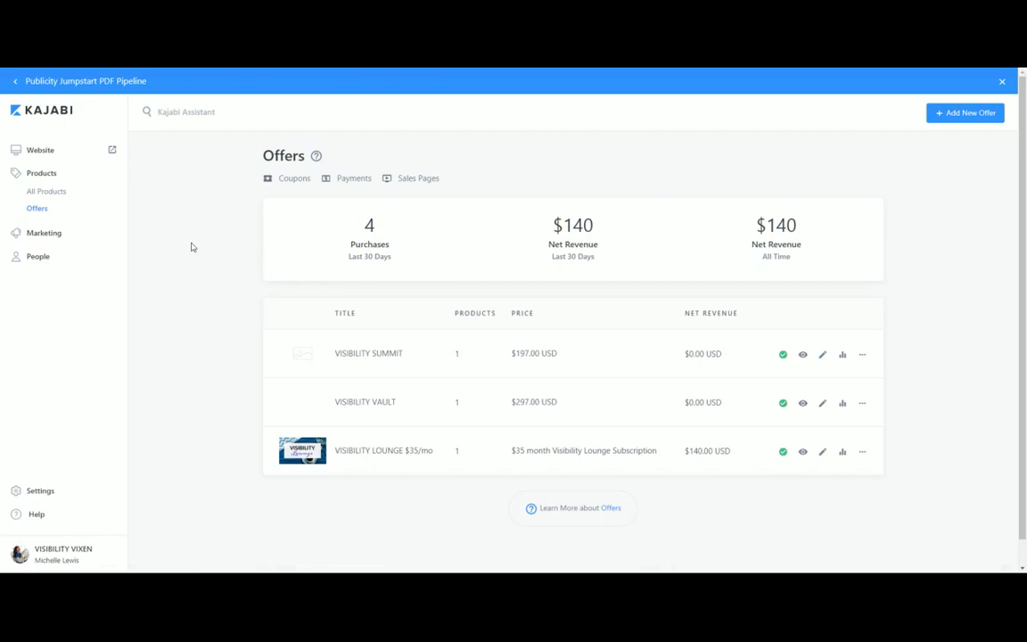